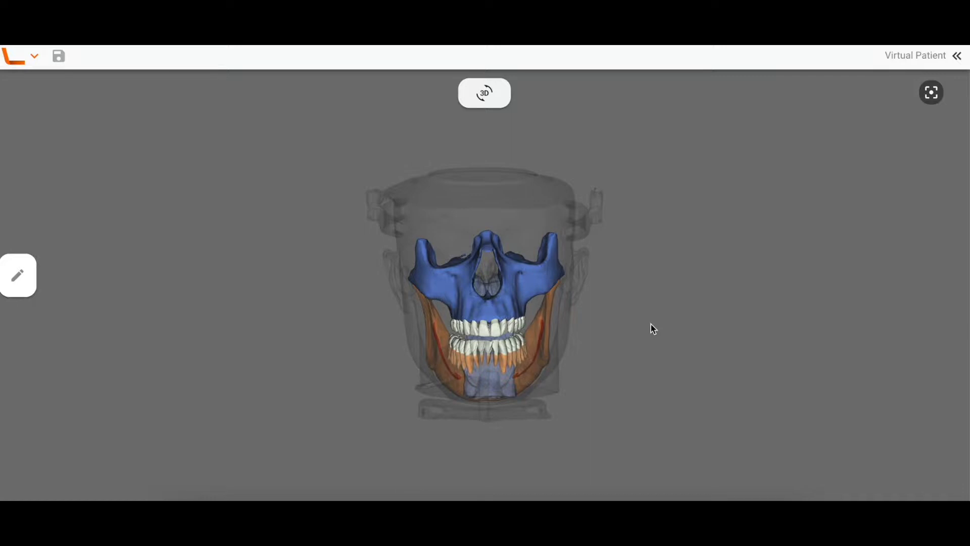
mouse_move(652, 327)
mouse_down()
mouse_move(581, 331)
mouse_move(704, 331)
mouse_move(578, 329)
mouse_move(691, 332)
mouse_move(650, 331)
mouse_up()
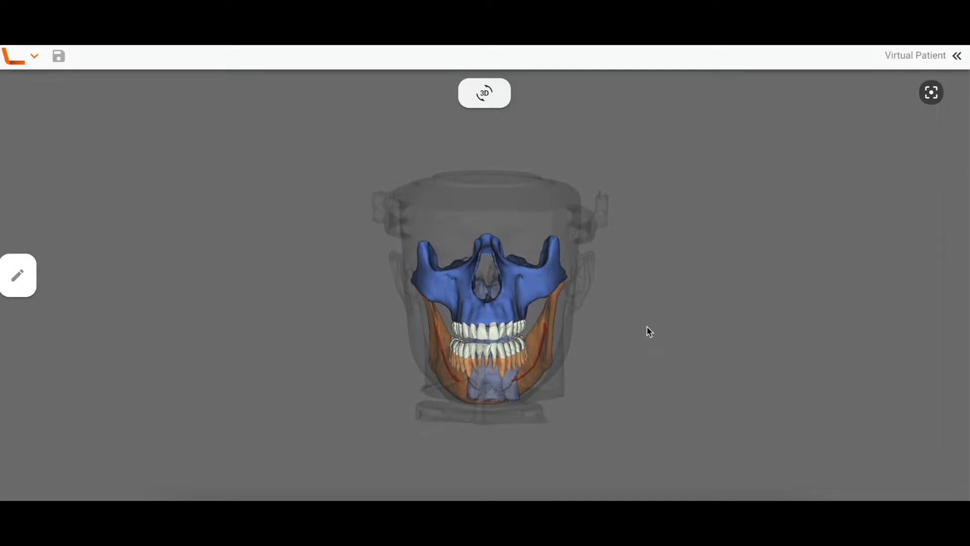
scroll(647, 328, up, 5)
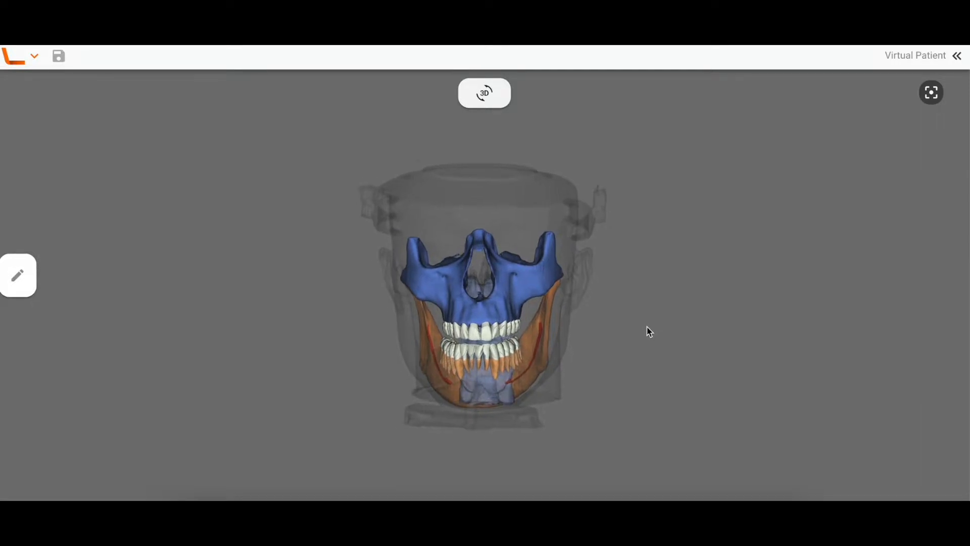
scroll(647, 329, down, 4)
scroll(650, 331, down, 2)
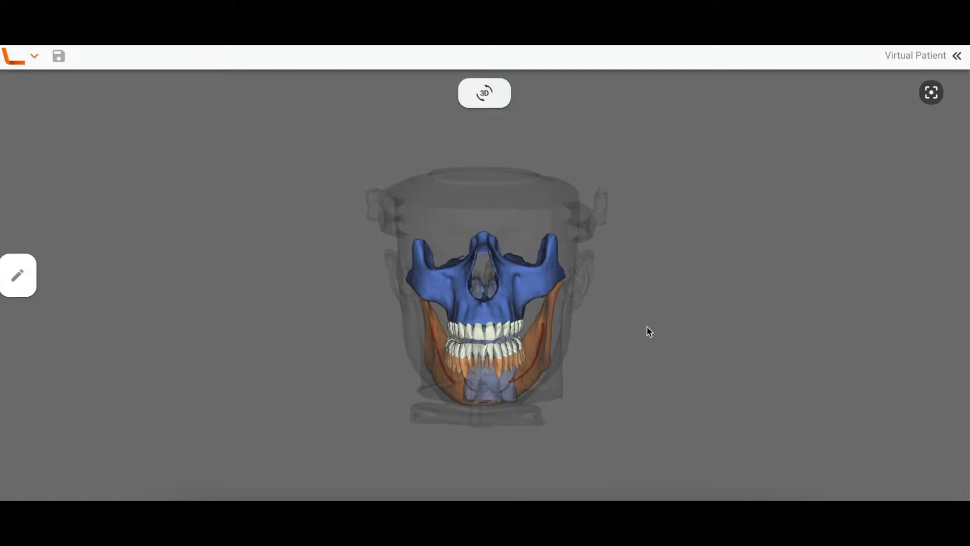
click(35, 59)
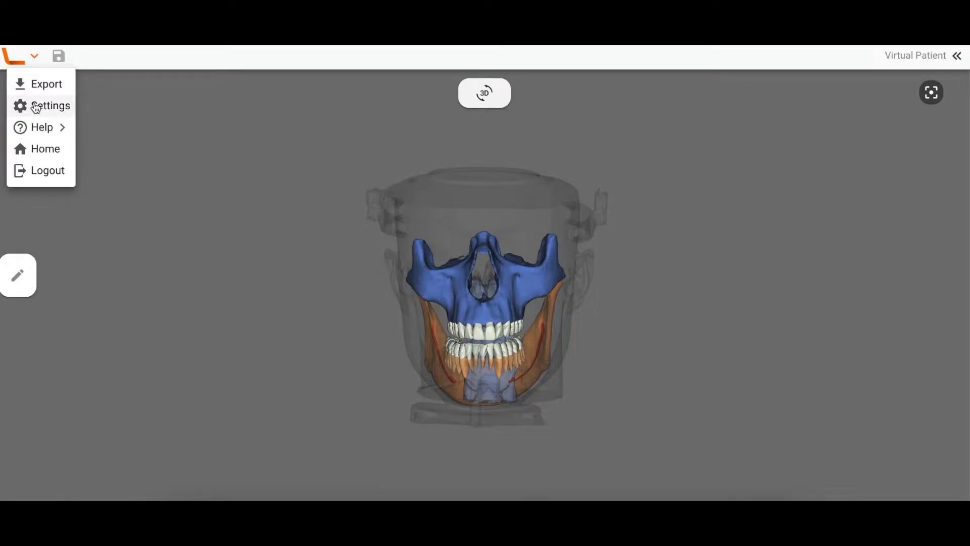
mouse_move(36, 130)
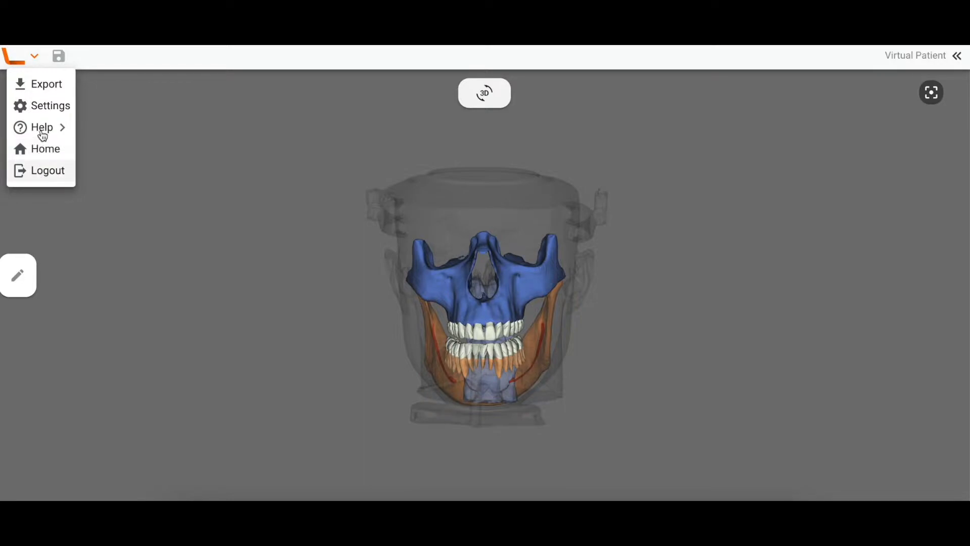
click(33, 60)
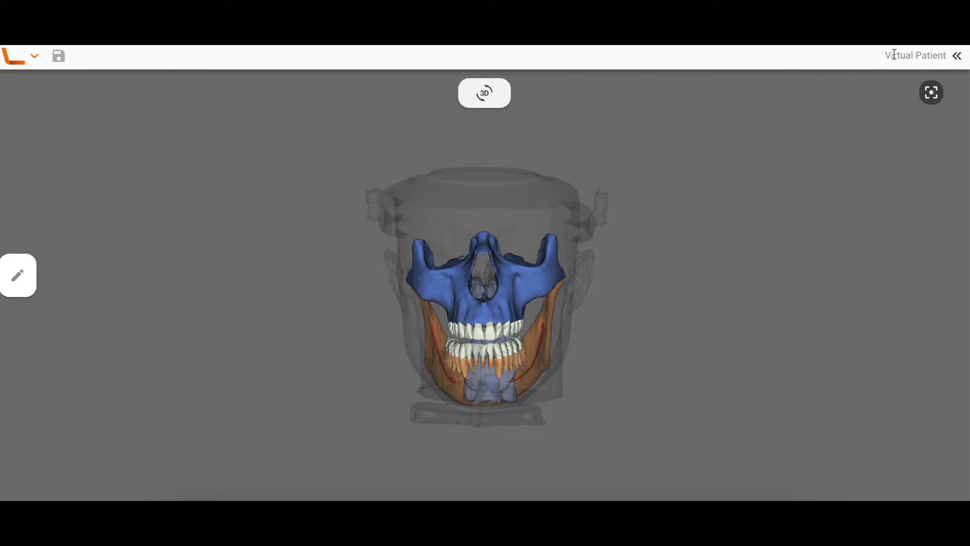
Expand the settings panel and view the model in Edit IOS mode and in Registration mode
click(959, 57)
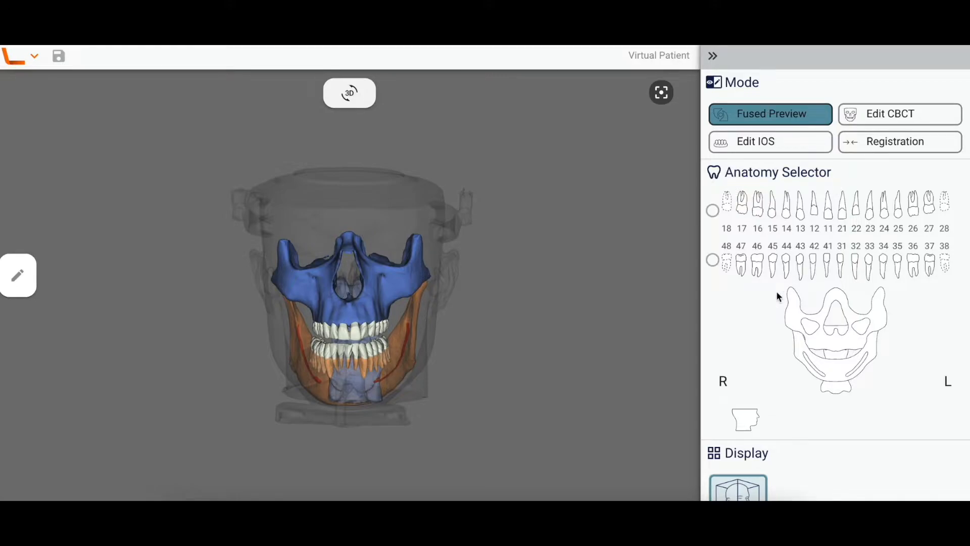
scroll(753, 346, down, 1)
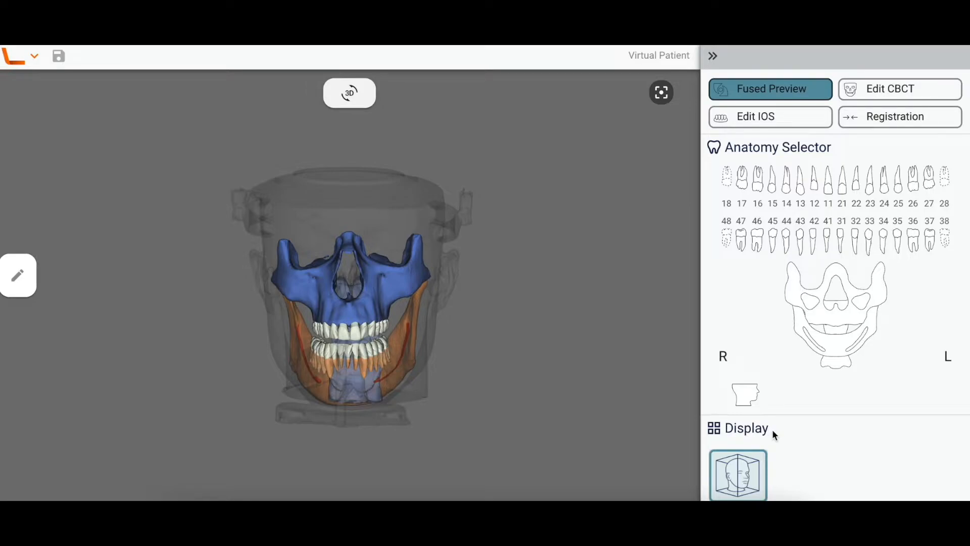
scroll(773, 433, up, 1)
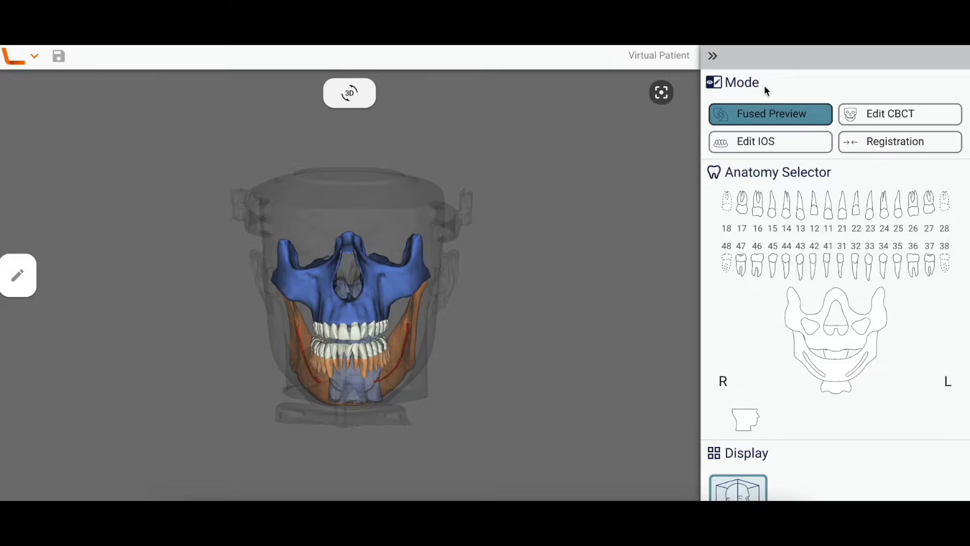
click(766, 144)
drag(606, 295, 547, 281)
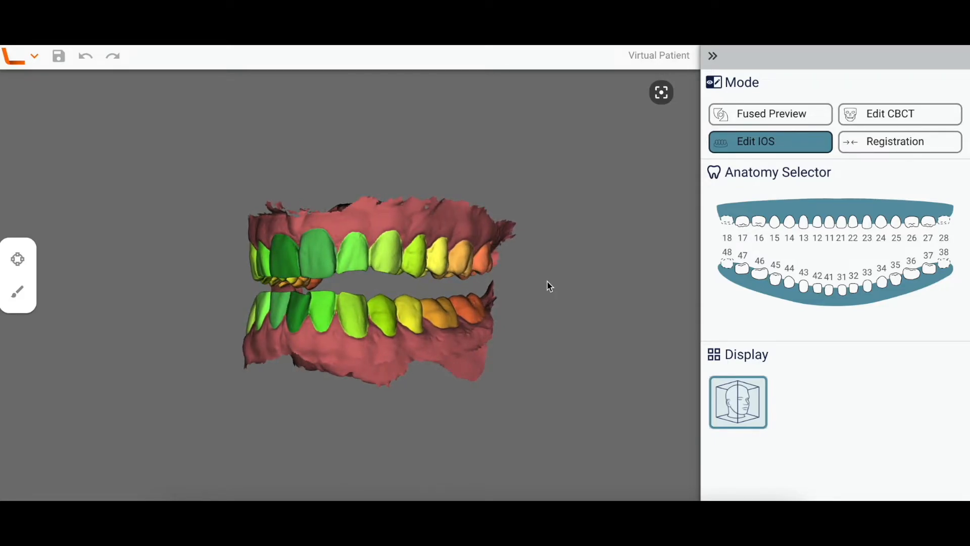
click(874, 144)
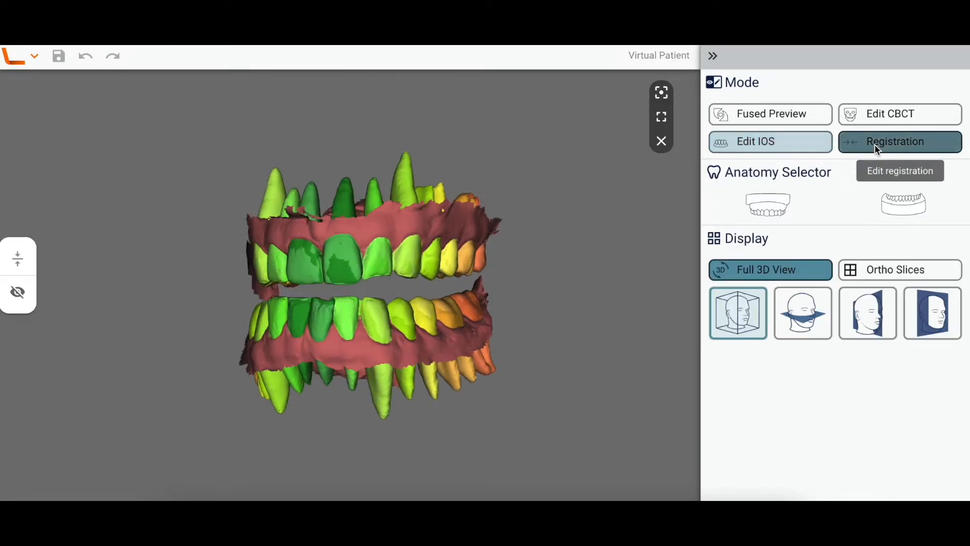
mouse_move(632, 260)
mouse_down()
mouse_move(556, 268)
mouse_move(666, 264)
mouse_move(620, 269)
mouse_up()
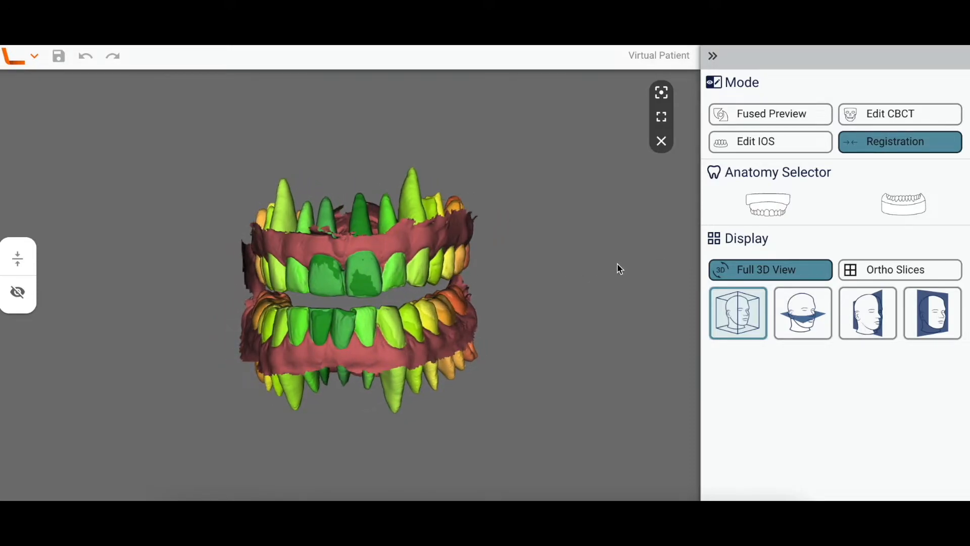
Switch to Edit CBCT mode and isolate upper teeth 17 through 12 in the 3D view
click(877, 119)
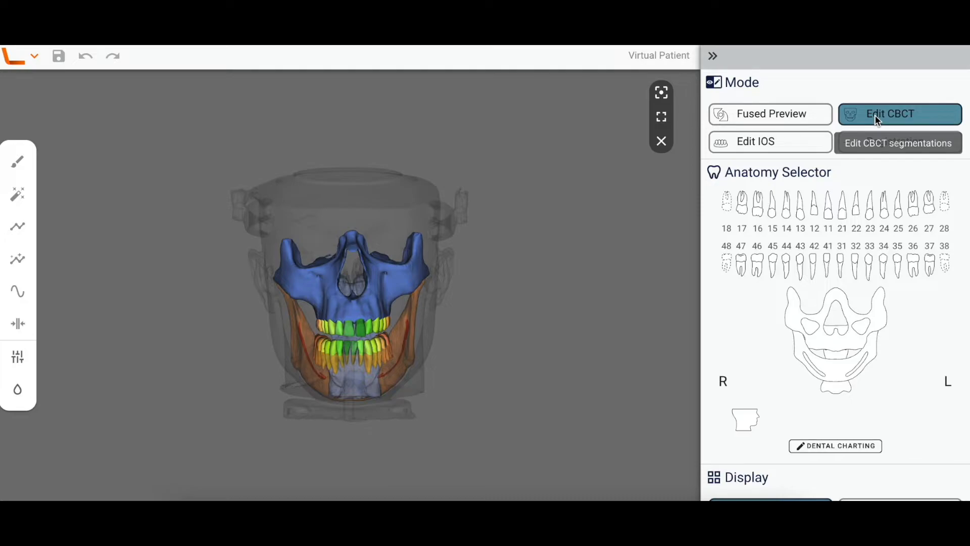
scroll(849, 177, down, 1)
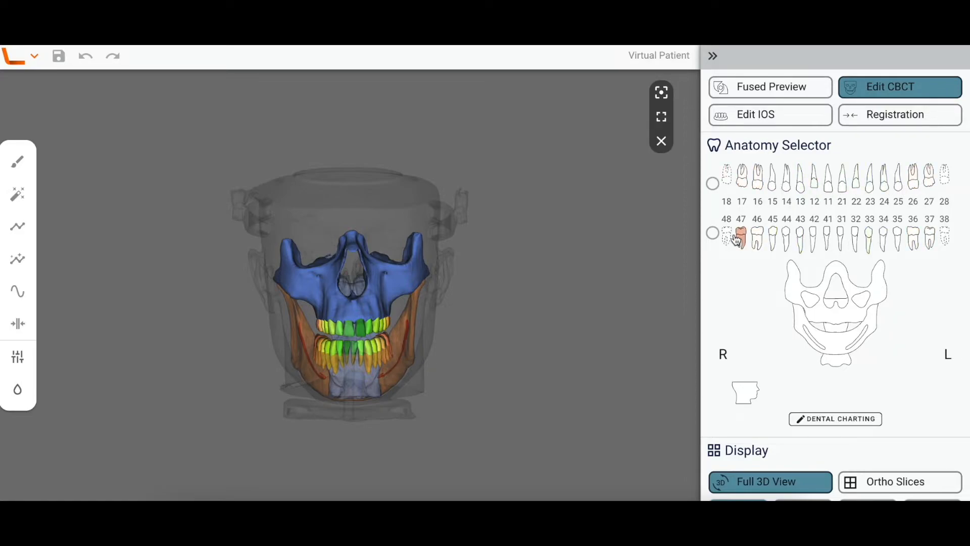
click(728, 187)
click(743, 186)
drag(494, 275, 463, 311)
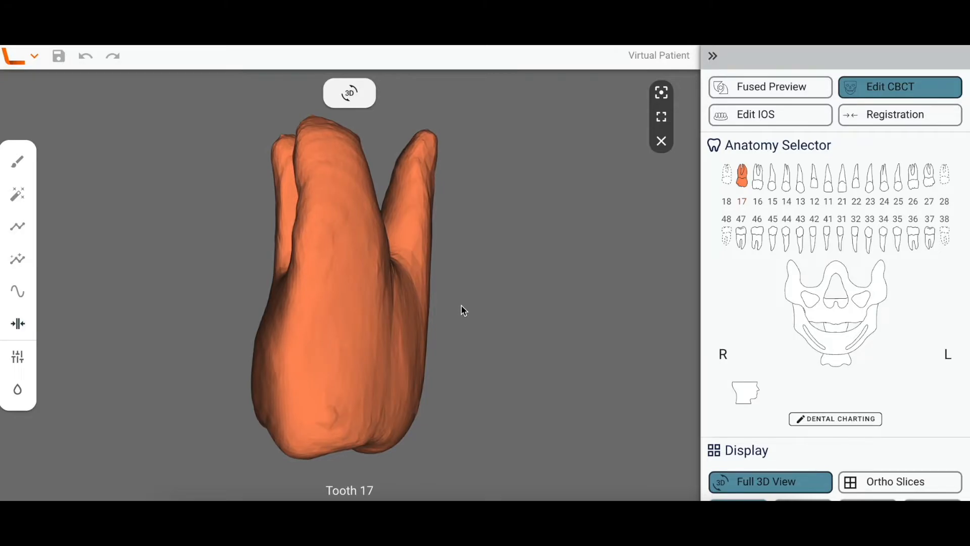
shift+click(815, 190)
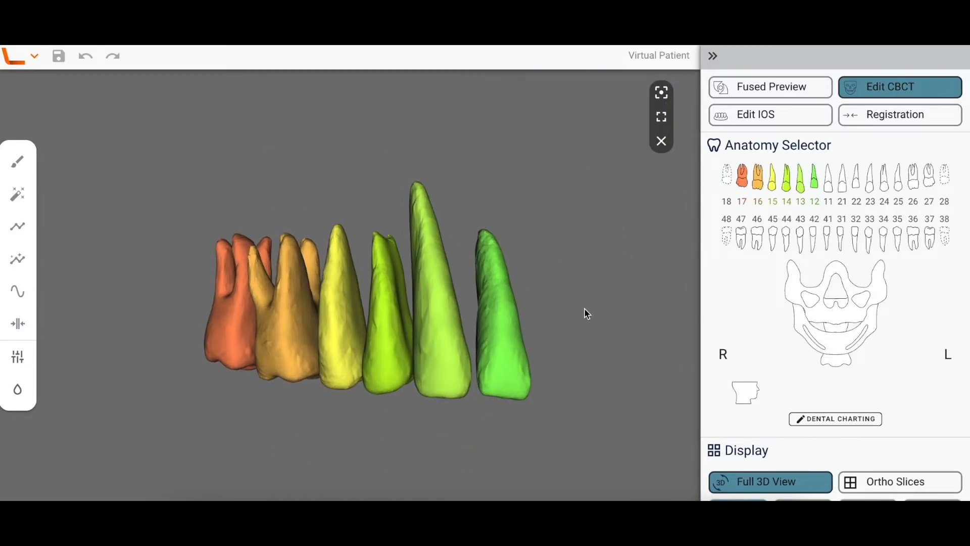
Add upper teeth 23, 24 and 25 to the isolated teeth, and extend the selection to the full upper and lower arches
click(869, 186)
click(884, 187)
click(899, 188)
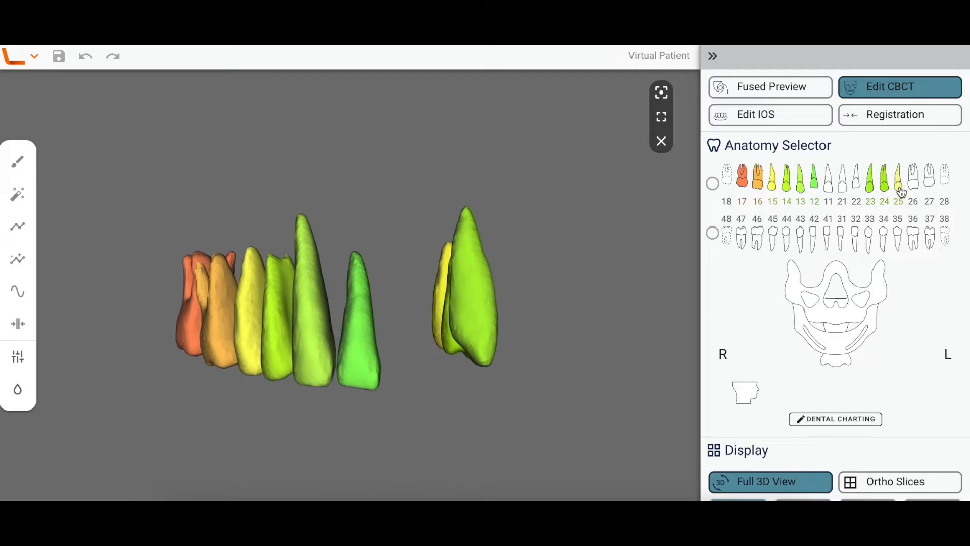
click(714, 186)
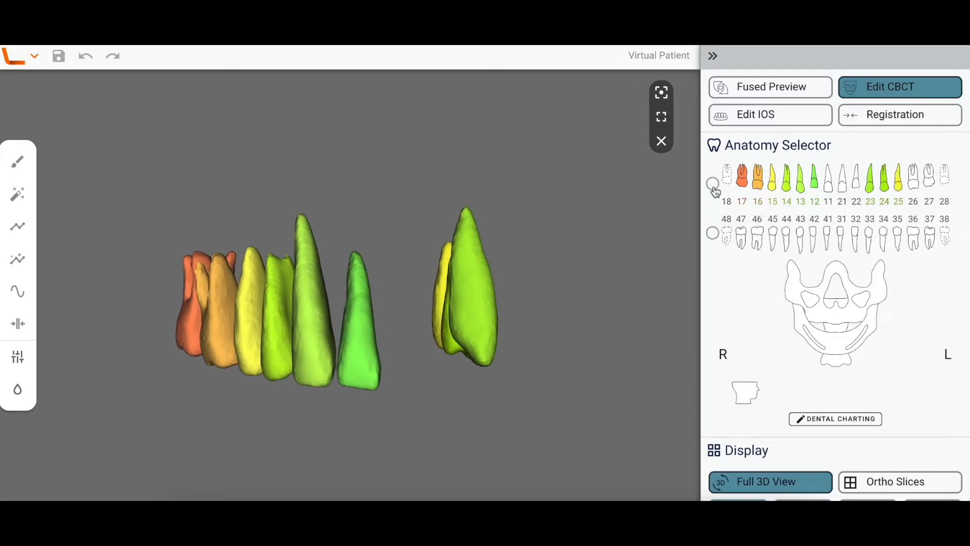
click(715, 236)
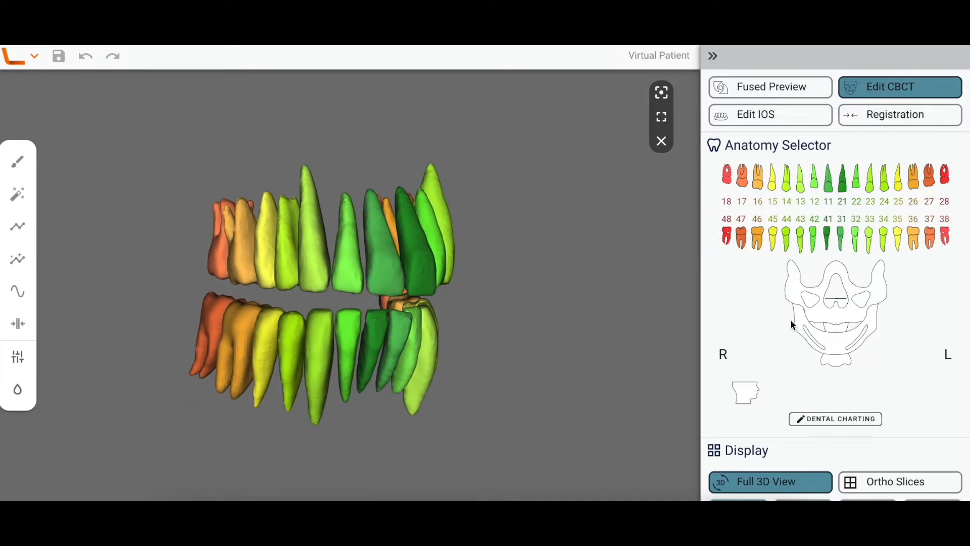
View the mandible, the maxillary complex and both maxillary sinuses as isolated structures
click(833, 342)
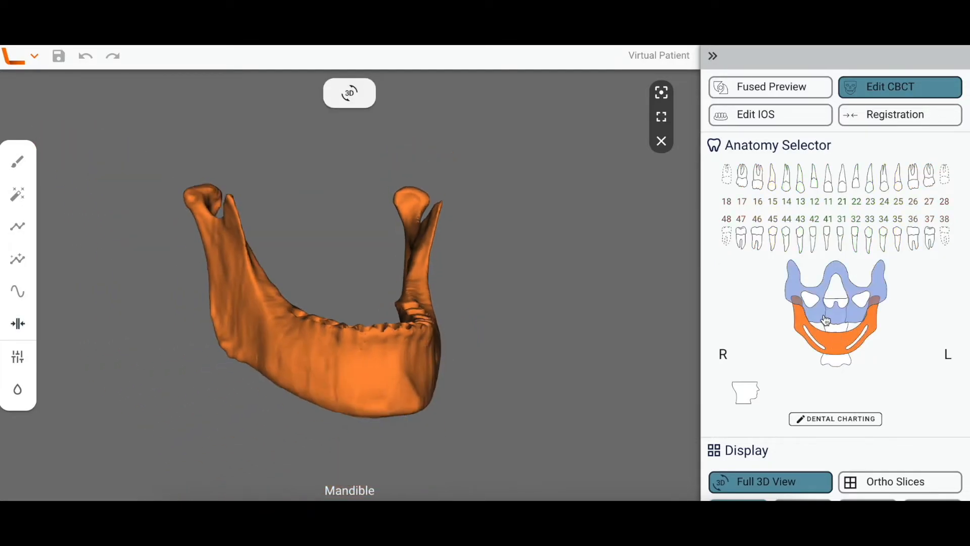
click(827, 321)
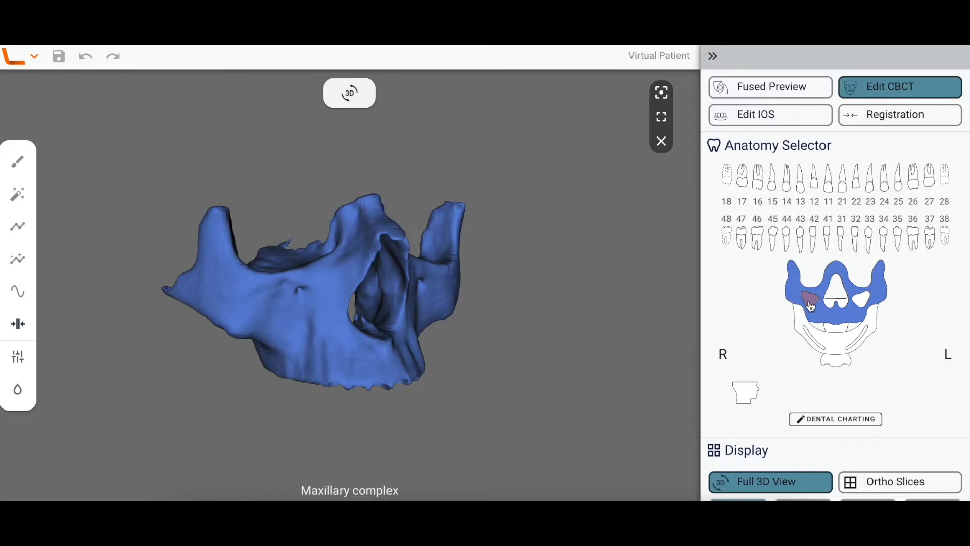
click(811, 302)
click(865, 302)
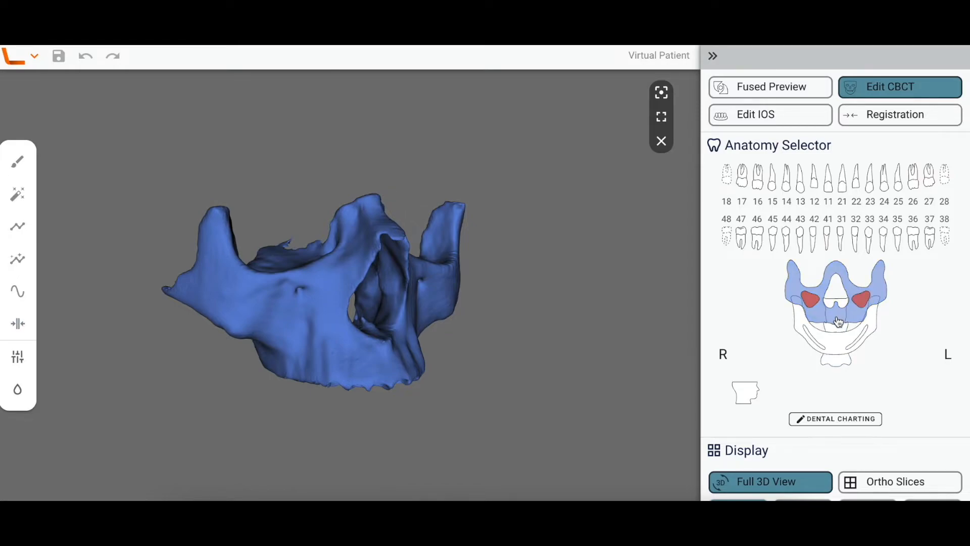
View the pharynx, the right mandibular canal and the left mandibular canal, each isolated in turn
click(834, 363)
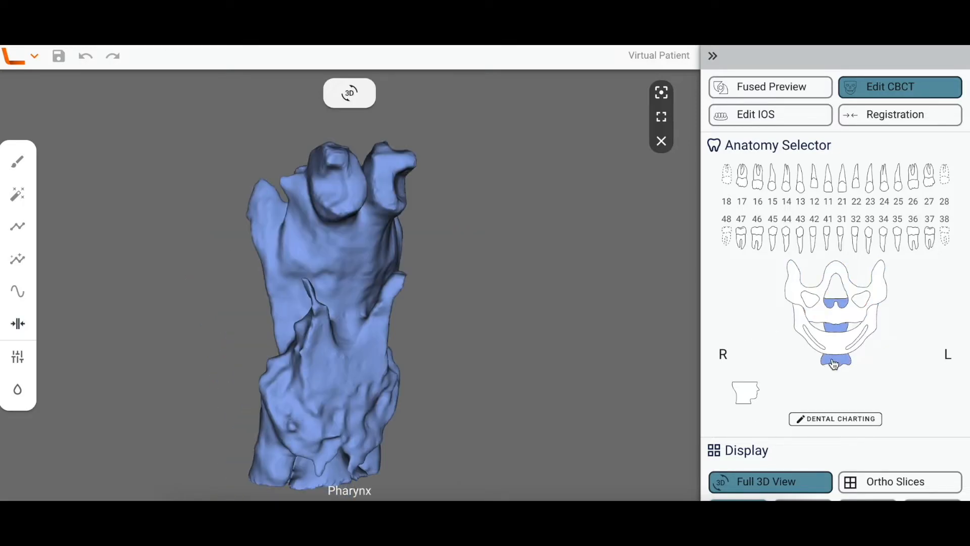
click(828, 348)
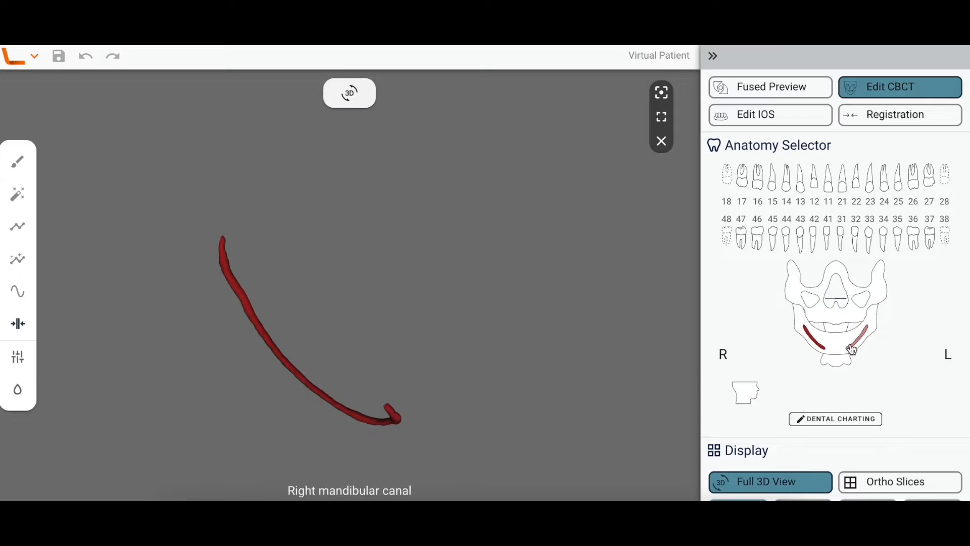
click(856, 337)
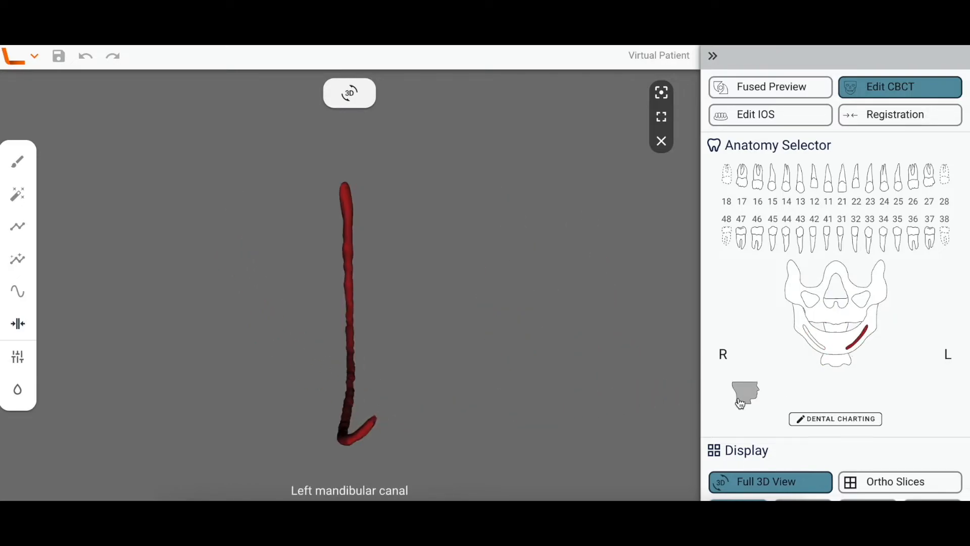
Isolate the soft tissue, and hide it so that the bones and teeth are shown without it
click(742, 402)
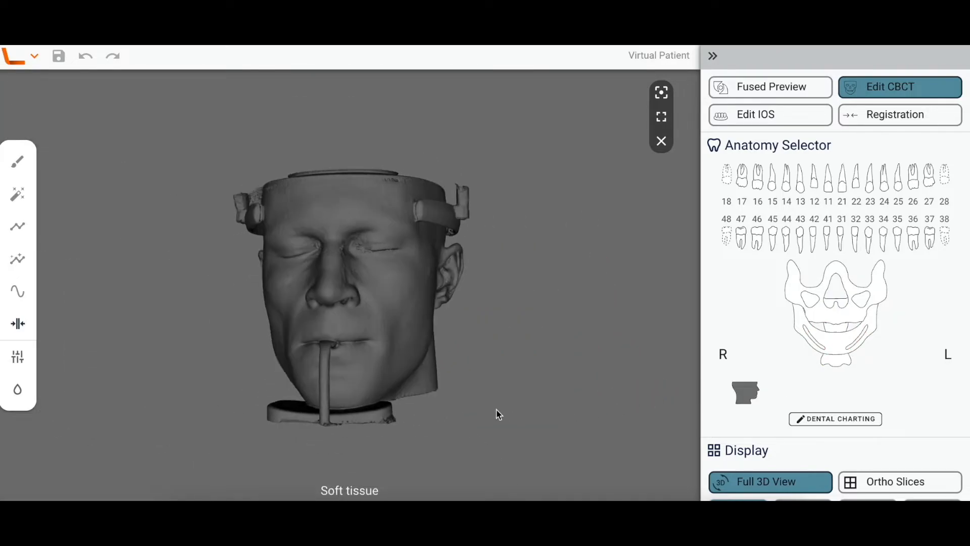
click(745, 403)
mouse_move(447, 410)
mouse_down()
mouse_move(492, 406)
mouse_move(456, 408)
mouse_up()
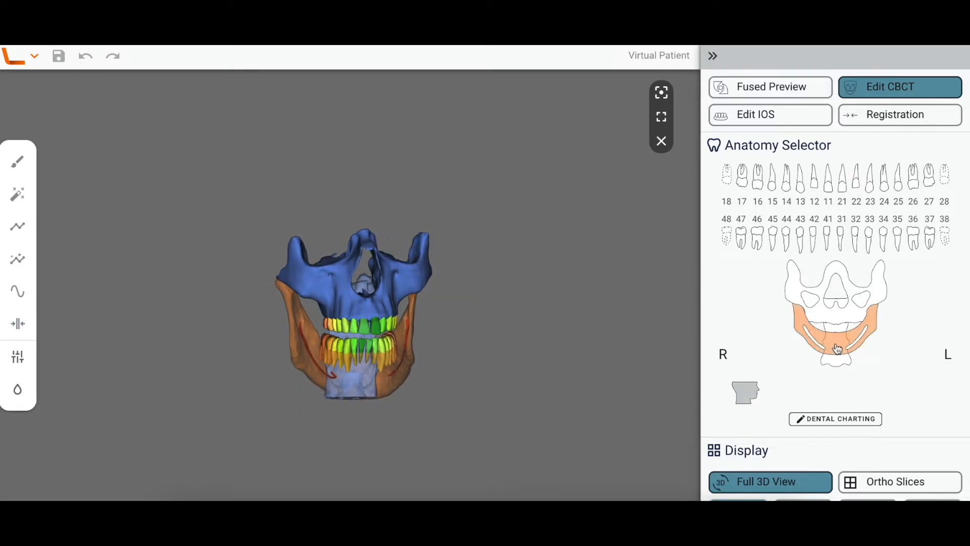
Set the display to Ortho Slices and toggle the segmentations in the 2D views off and back on
scroll(828, 404, down, 1)
scroll(829, 406, down, 1)
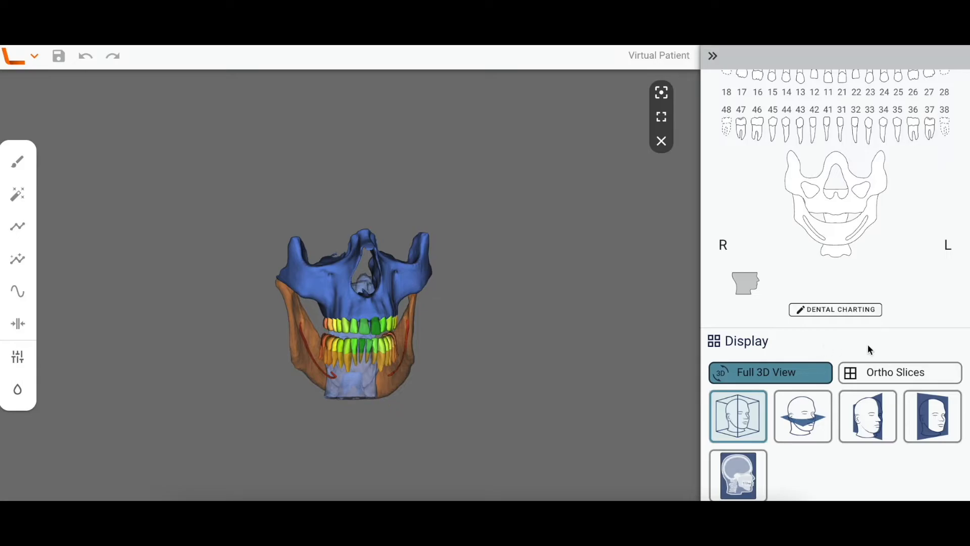
click(898, 374)
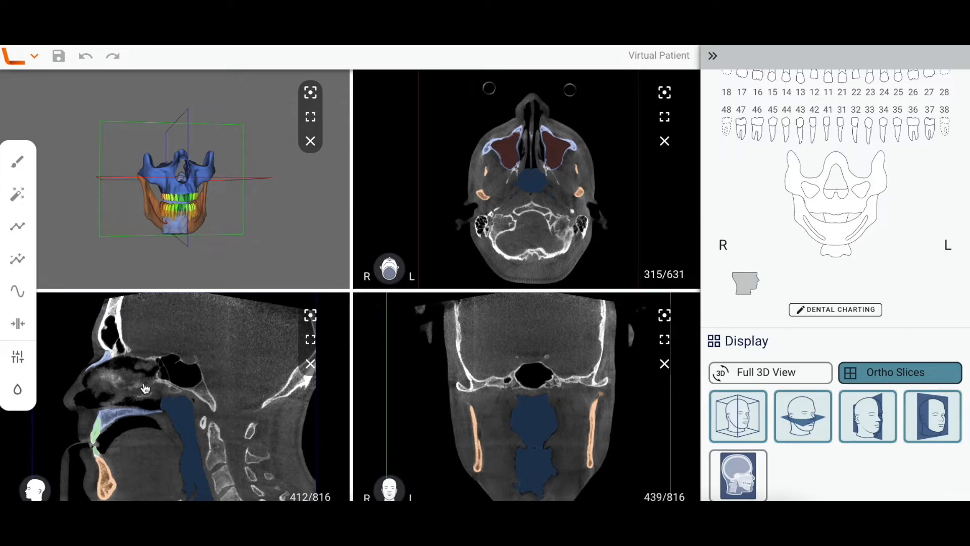
click(17, 391)
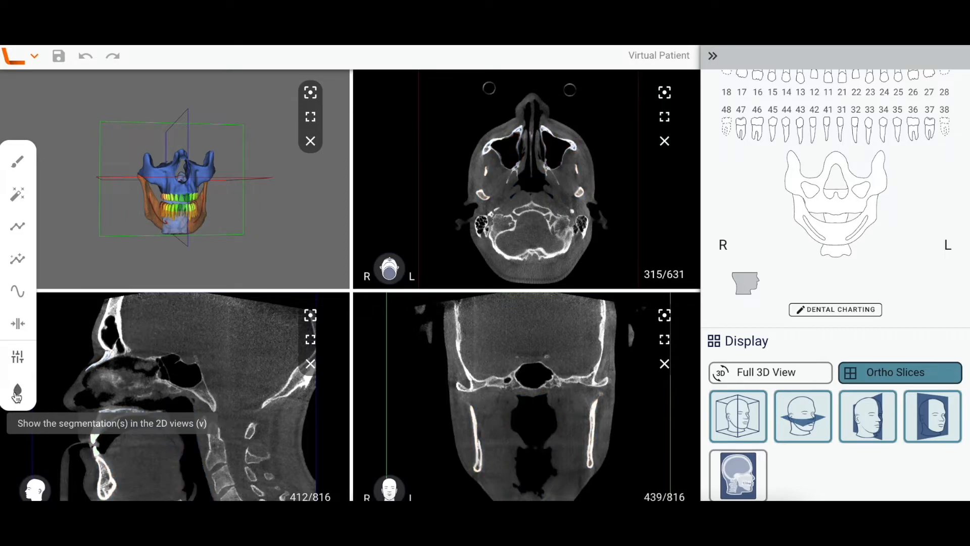
click(17, 393)
click(17, 392)
click(17, 392)
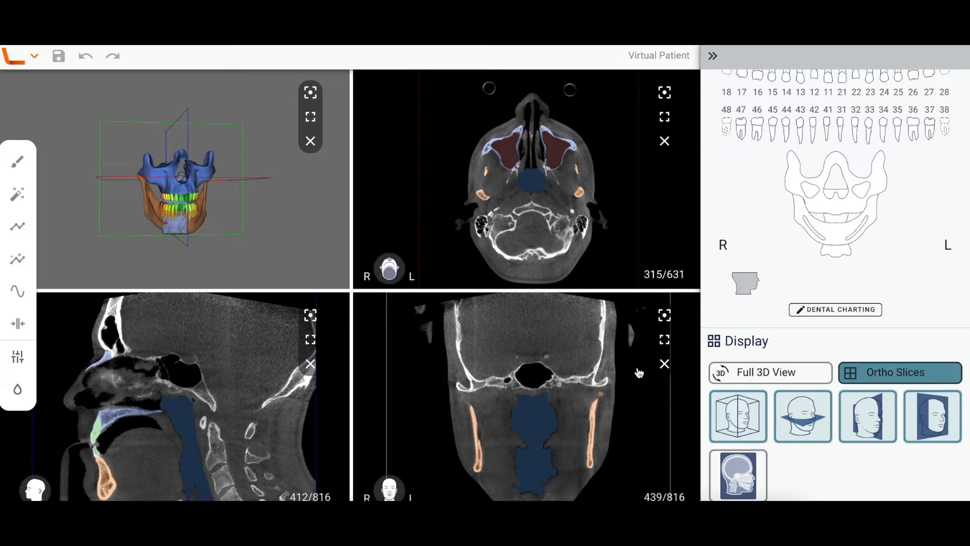
Close the coronal slice view and display the sagittal slice alone as a single view
click(664, 364)
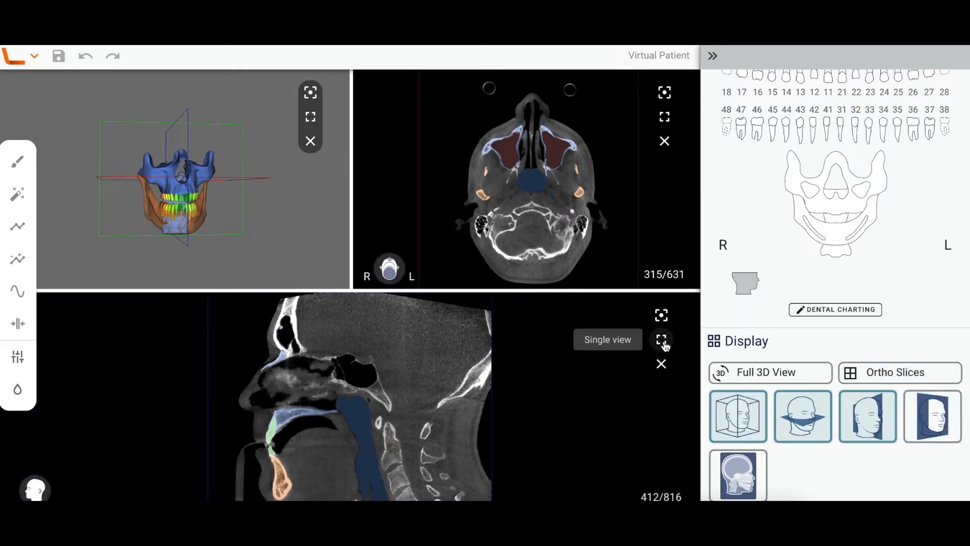
click(662, 341)
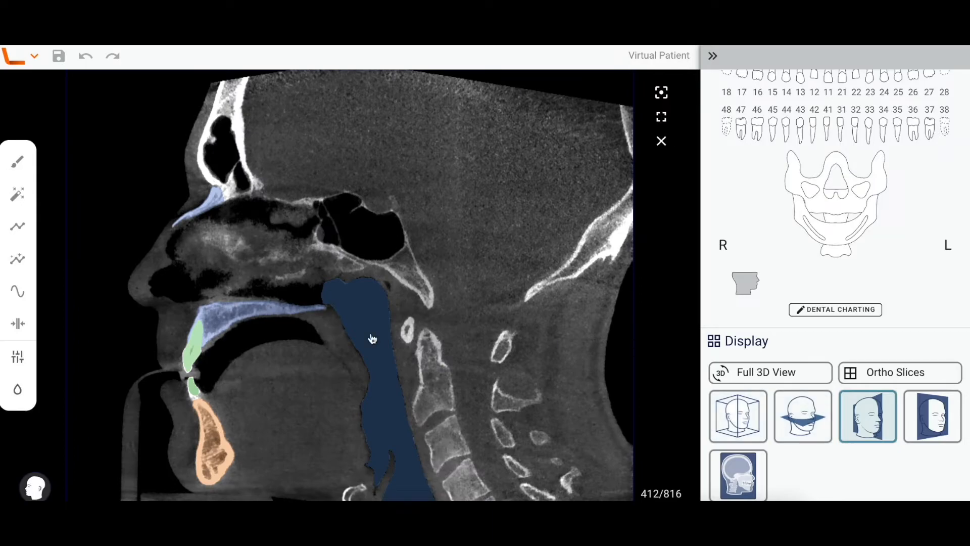
scroll(296, 349, up, 3)
drag(297, 348, 446, 377)
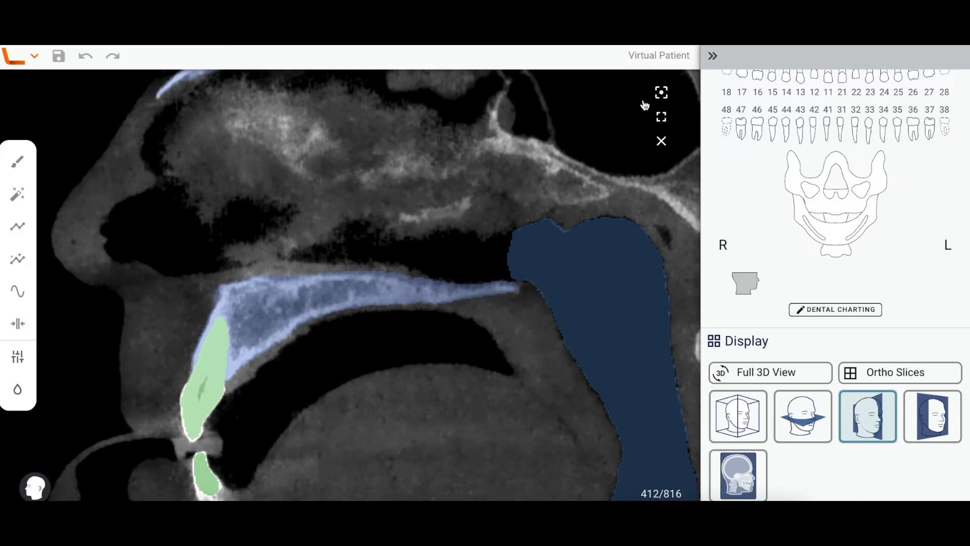
click(661, 93)
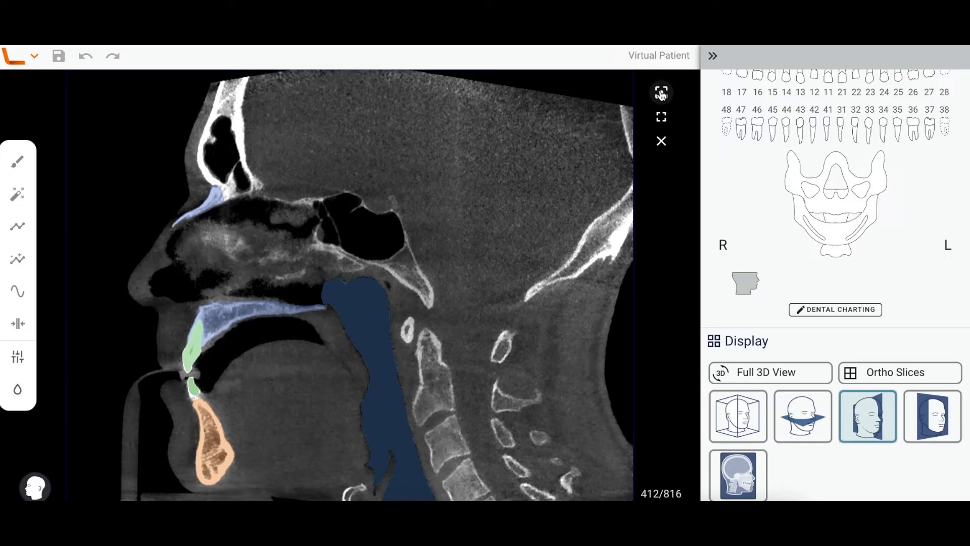
Display the cephalometric X-ray view alone, and add the axial and sagittal slice views beside it
mouse_move(751, 482)
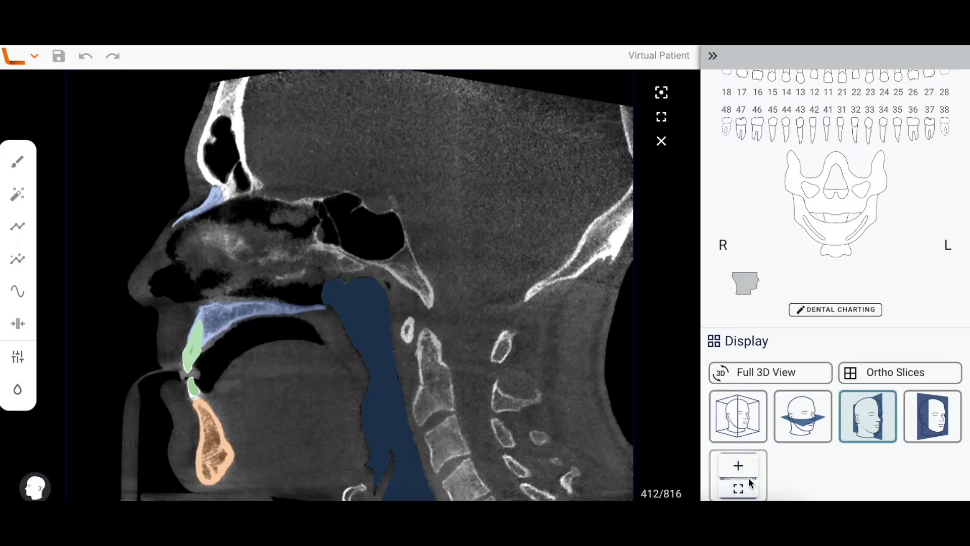
click(748, 490)
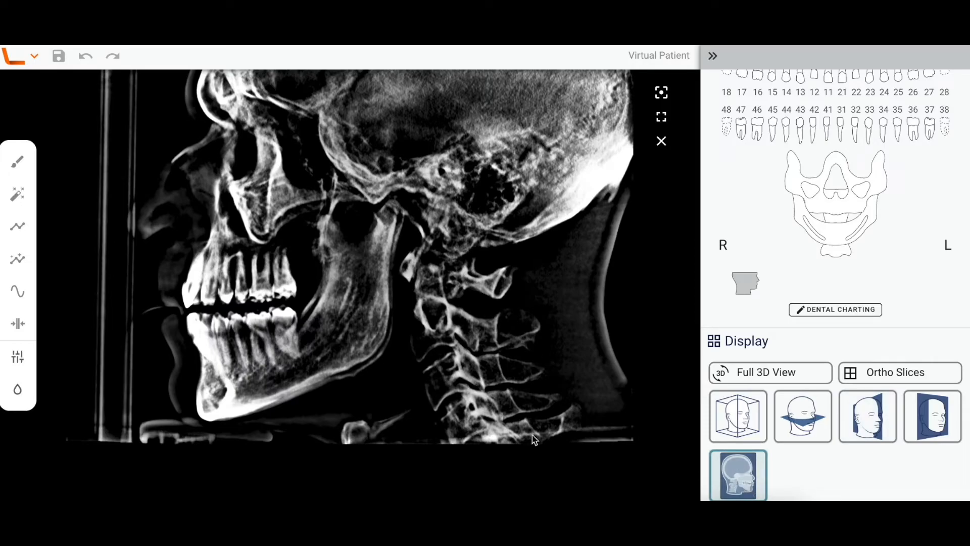
click(803, 407)
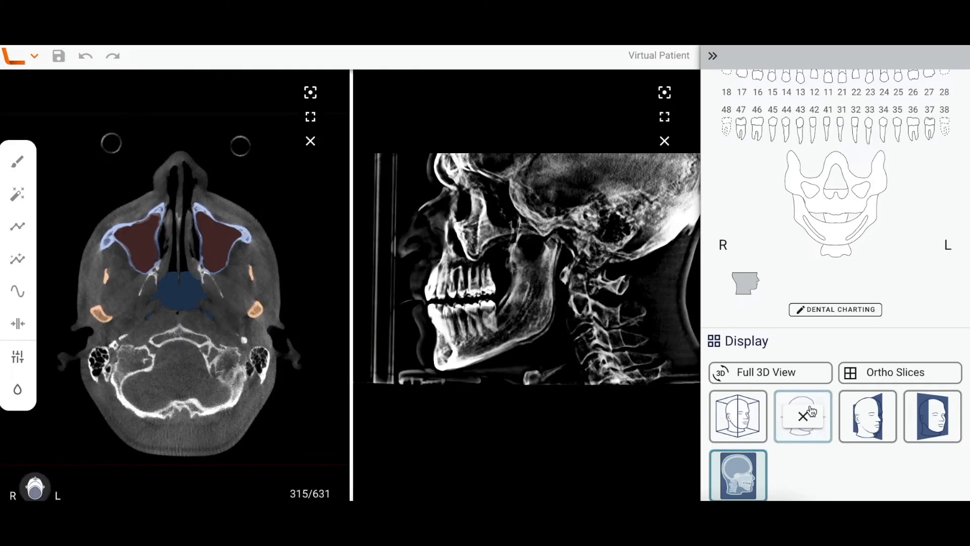
click(865, 408)
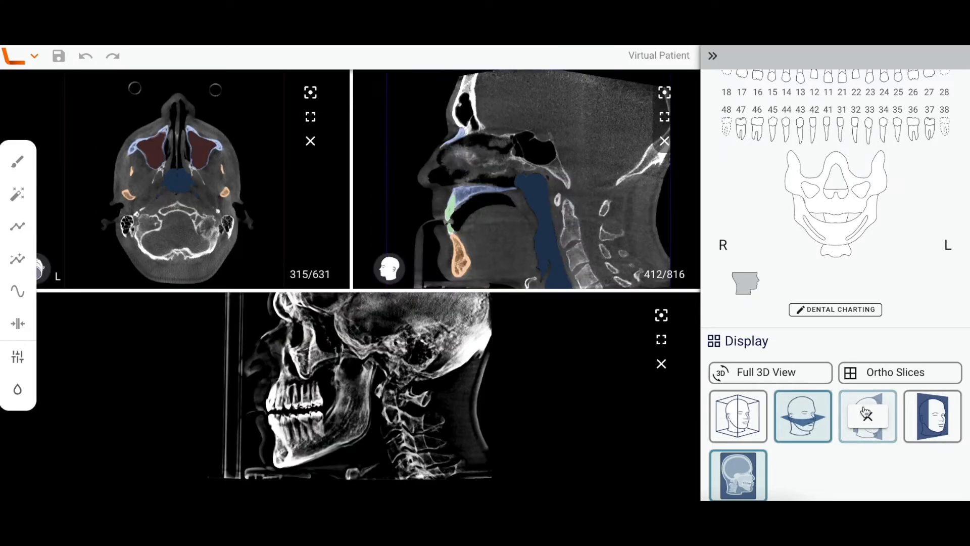
Display the coronal slice alone as a single view, and replace it with the axial slice alone
mouse_move(928, 434)
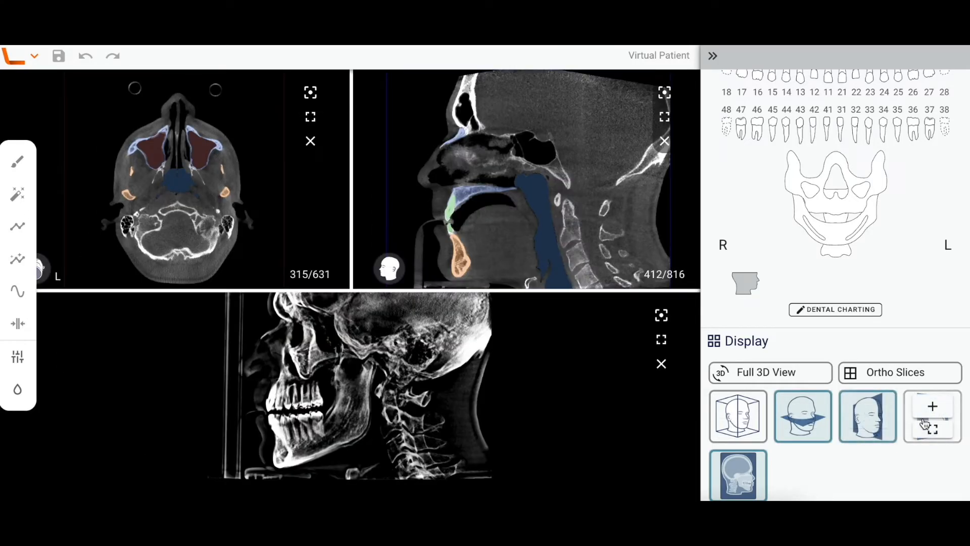
click(928, 432)
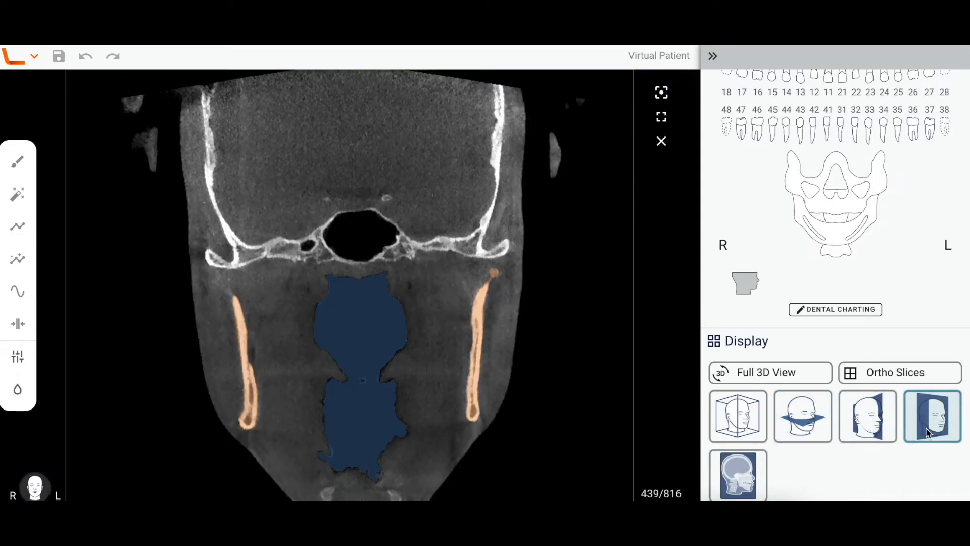
click(804, 432)
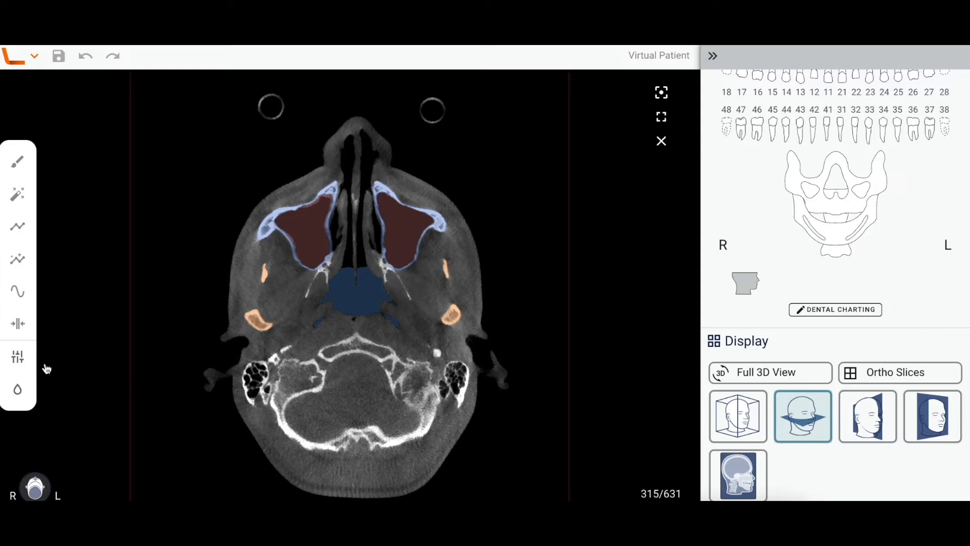
Open the image adjustments and try the 2D segmentation opacity, brightness and contrast controls on the axial slice
click(20, 360)
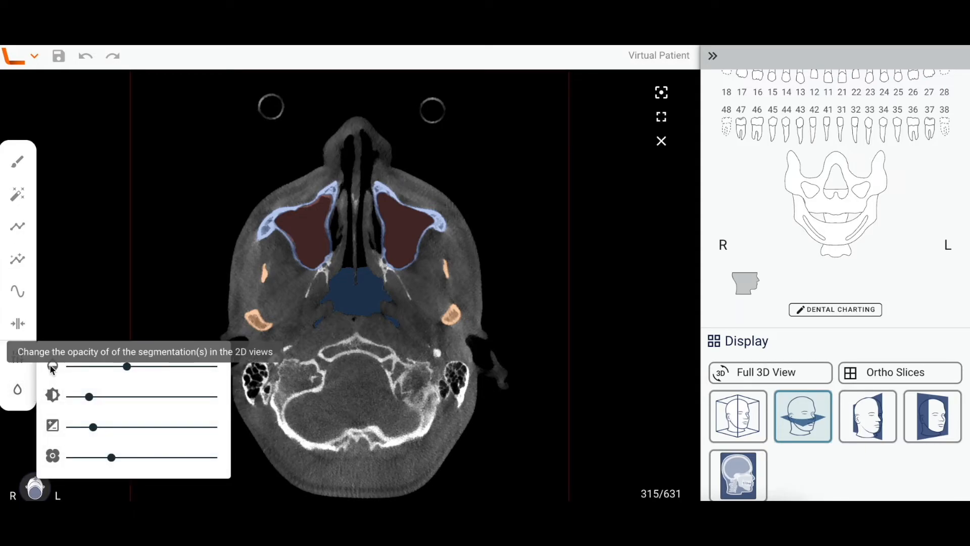
mouse_move(126, 366)
mouse_down()
mouse_move(92, 366)
mouse_move(149, 368)
mouse_move(126, 366)
mouse_up()
drag(90, 402, 93, 432)
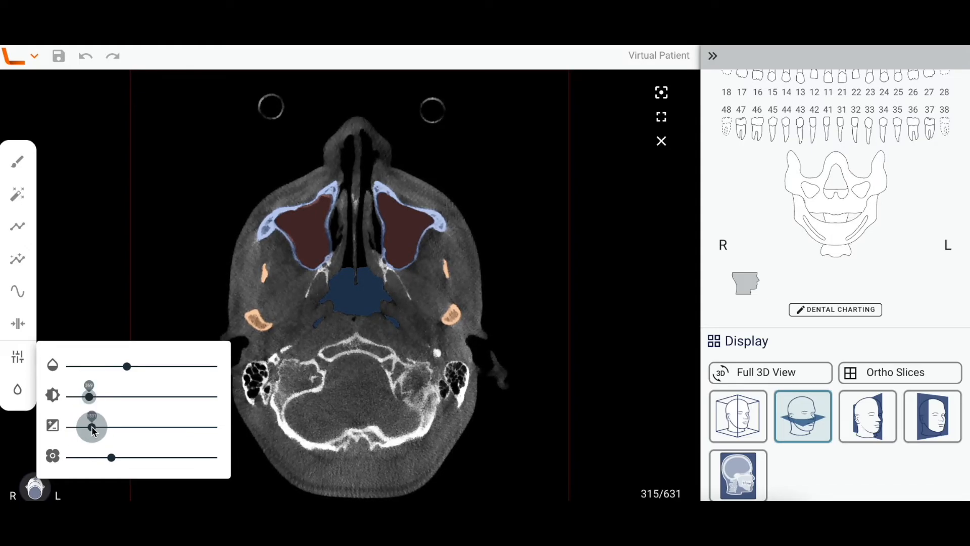
Isolate tooth 46 and display its model in the full 3D view, turned to show both roots
click(758, 129)
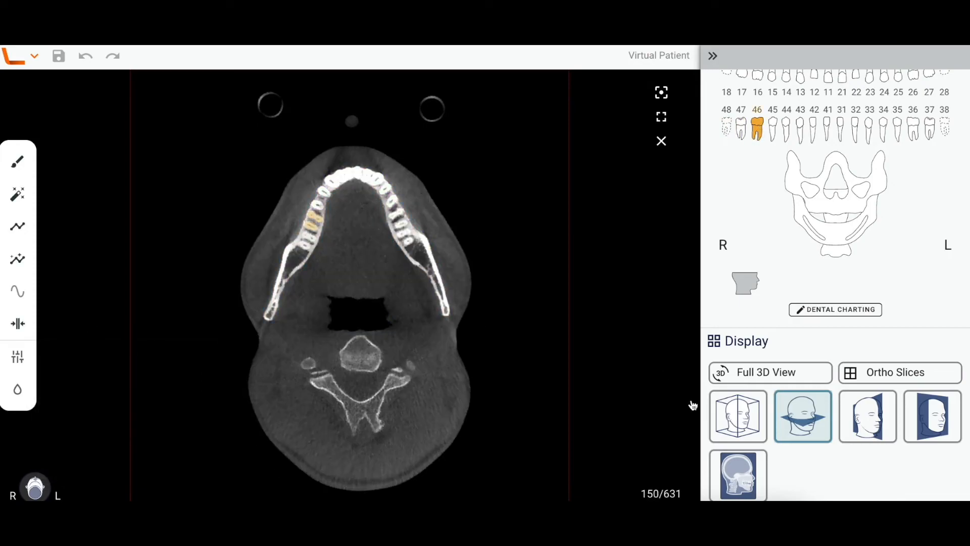
click(725, 378)
drag(385, 318, 444, 277)
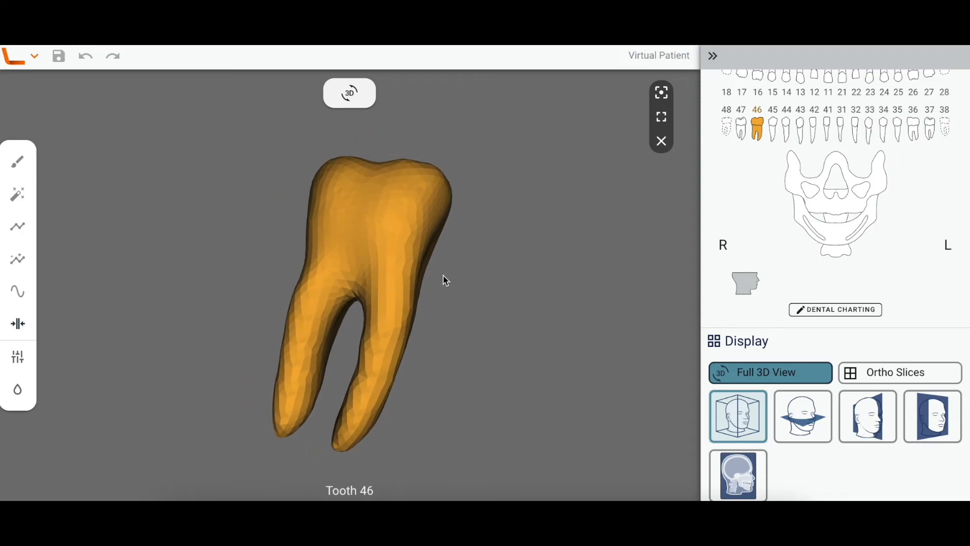
Raise the 3D model smoothing to its maximum, regenerate the model of tooth 46 and inspect its surface
click(11, 364)
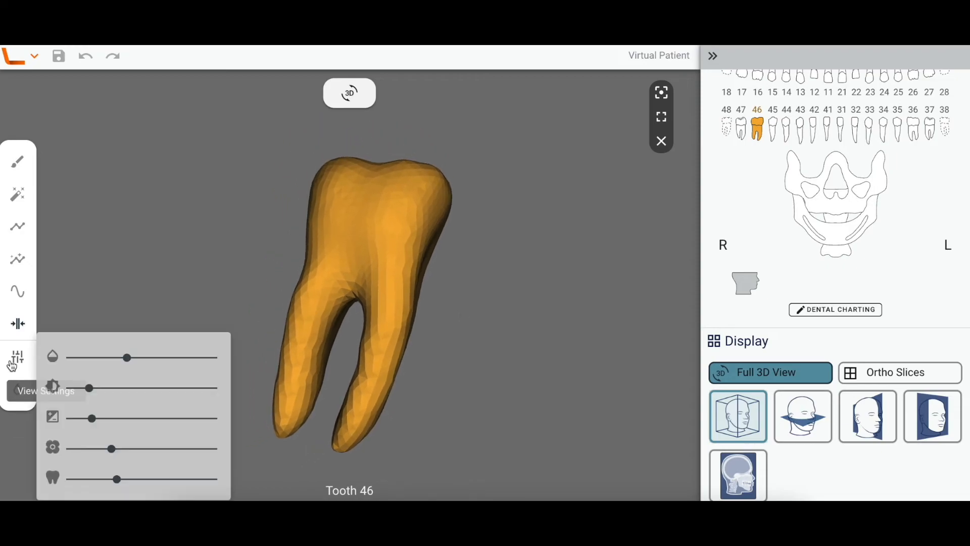
click(113, 451)
drag(105, 449, 82, 449)
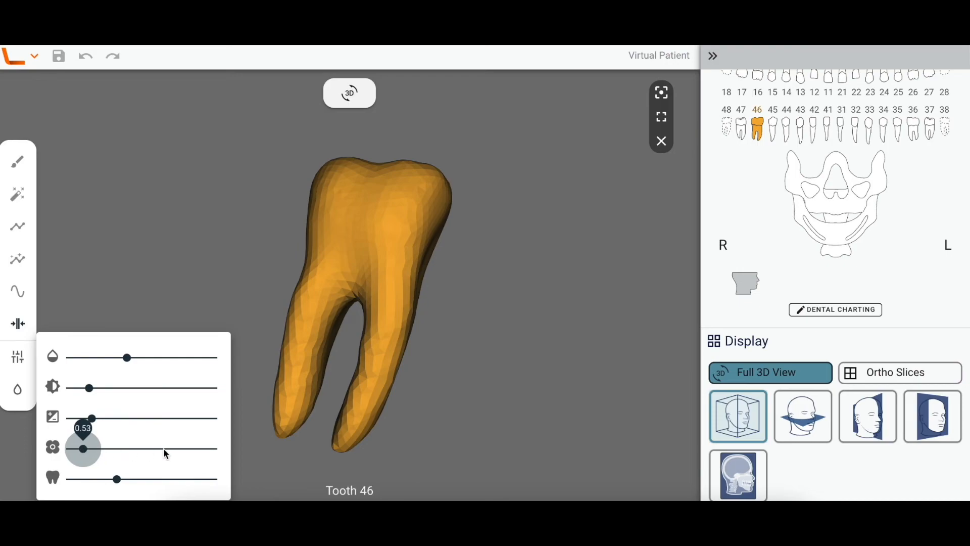
drag(225, 449, 233, 449)
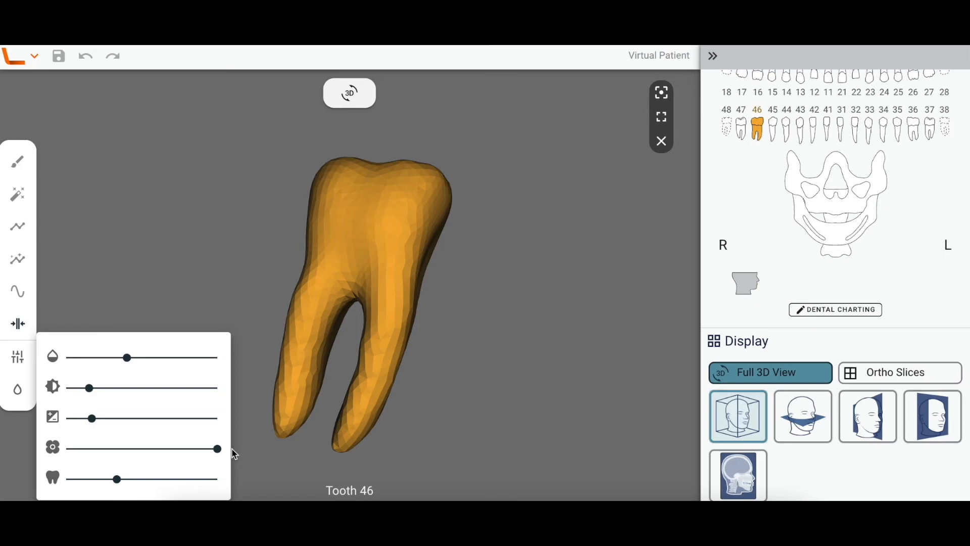
click(350, 93)
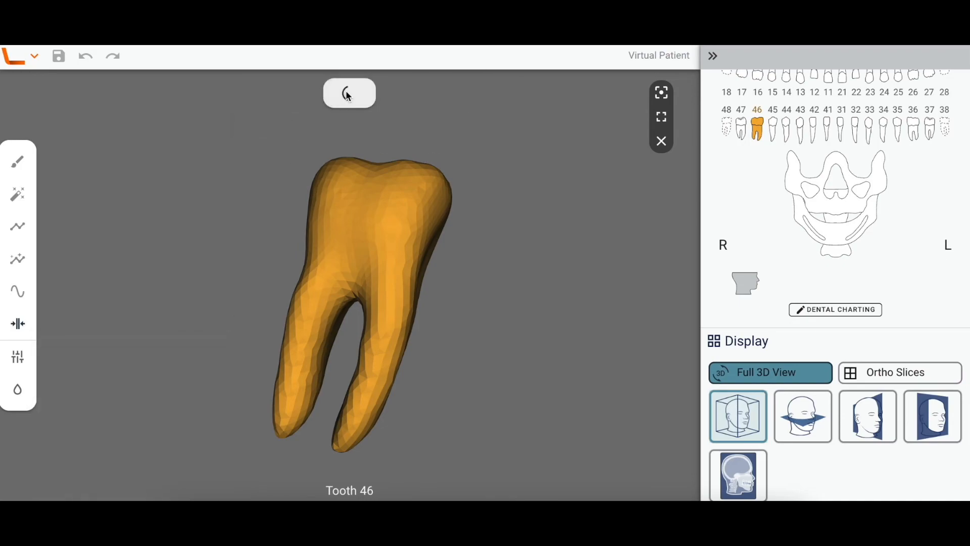
drag(472, 268, 453, 276)
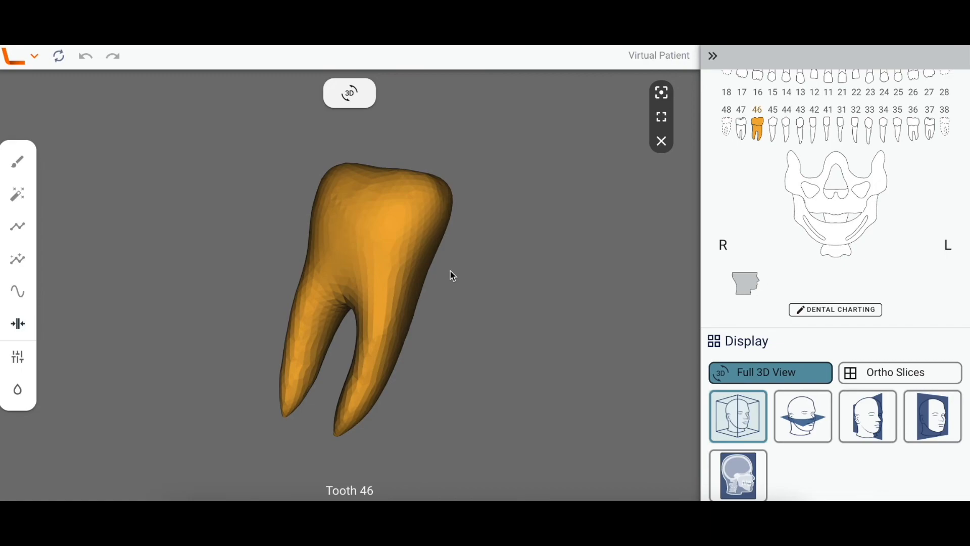
Lower the tooth-specific 3D model setting to its minimum, regenerate tooth 46 and inspect its surface
click(17, 357)
drag(115, 478, 63, 479)
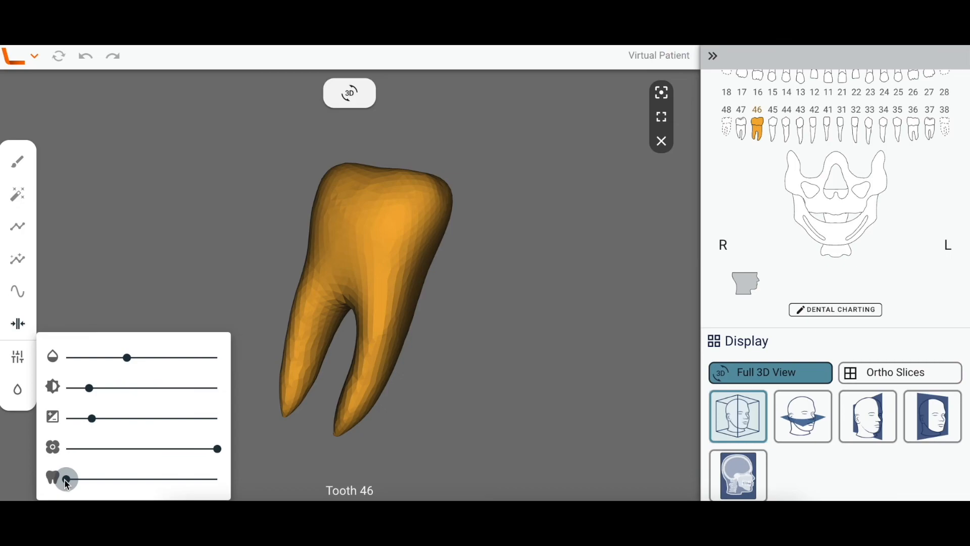
click(339, 111)
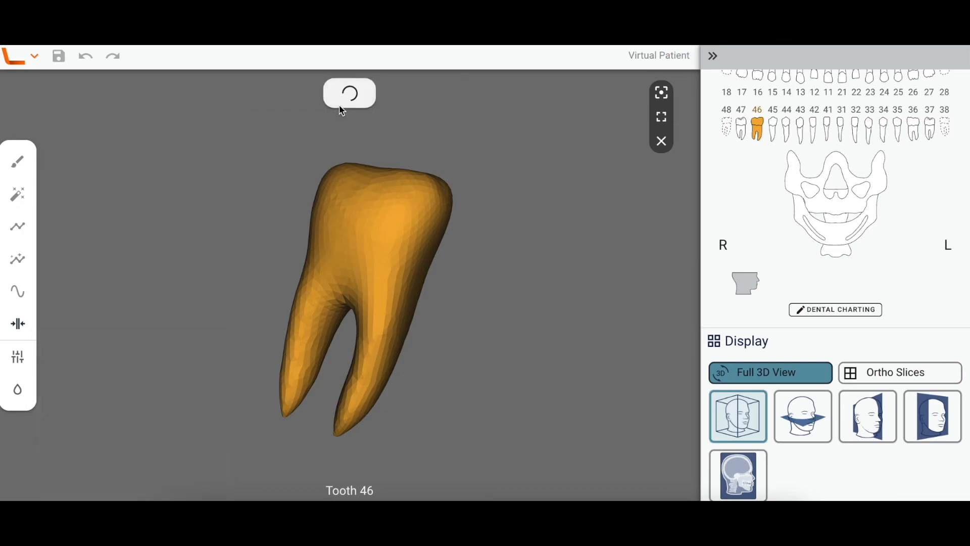
drag(277, 249, 328, 253)
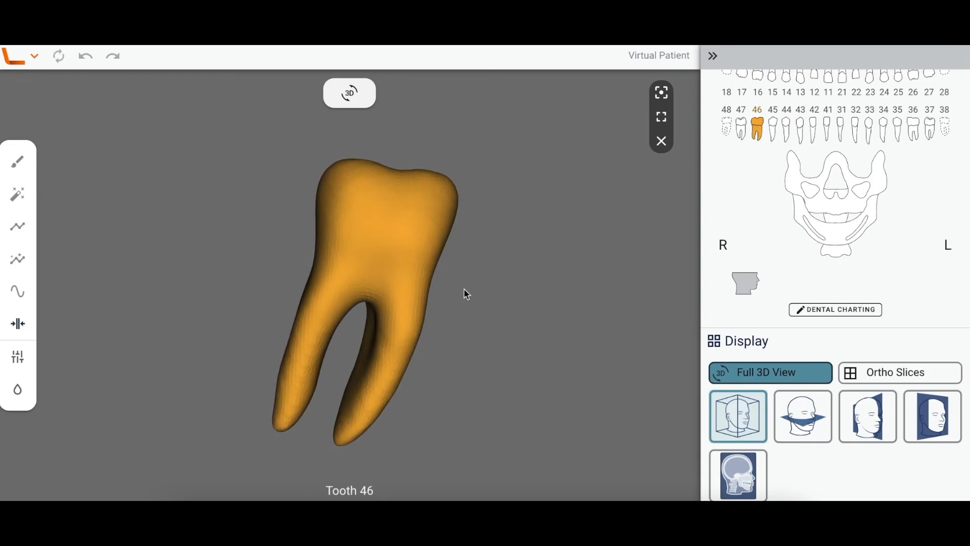
Display tooth 46 in the Ortho Slices layout, with its 3D model beside the axial, sagittal and coronal slices
click(864, 373)
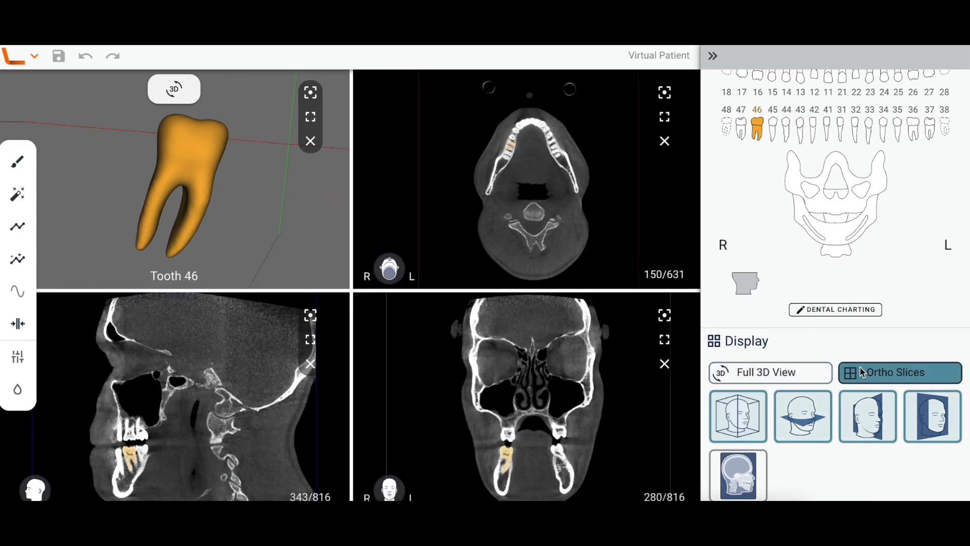